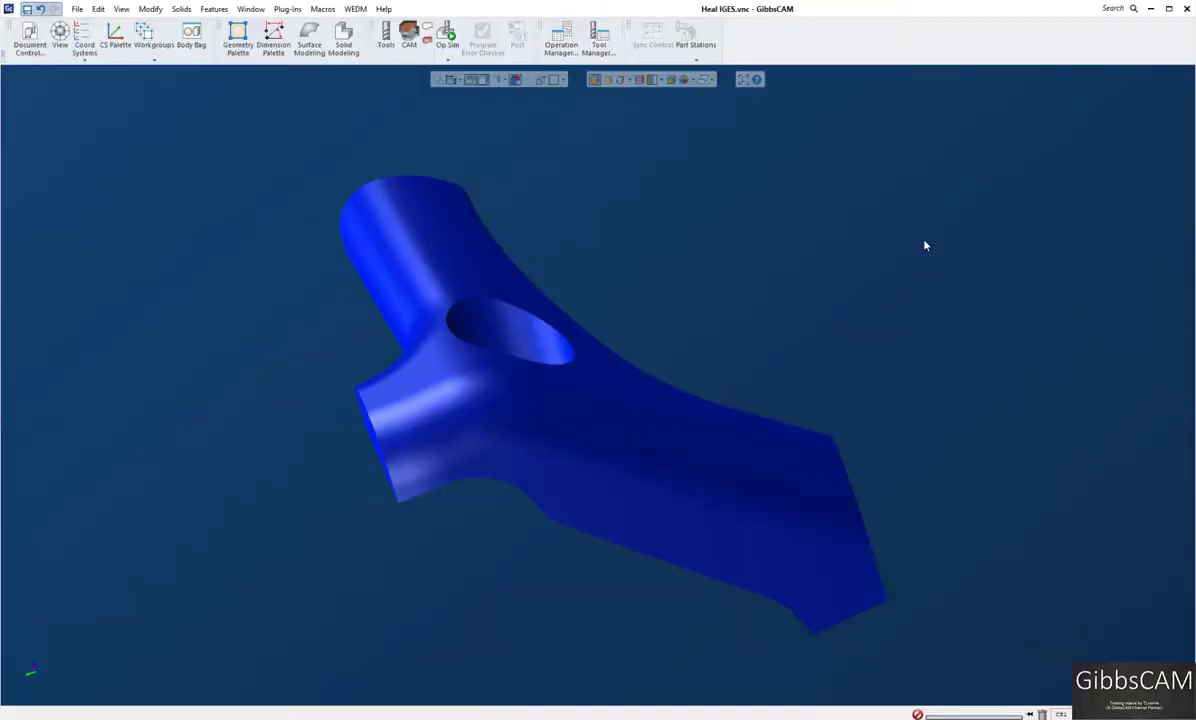
- Examine the imported surface model from several angles, both with and without its sheet edges displayed
{"action": "left_click", "coordinate": [828, 291]}
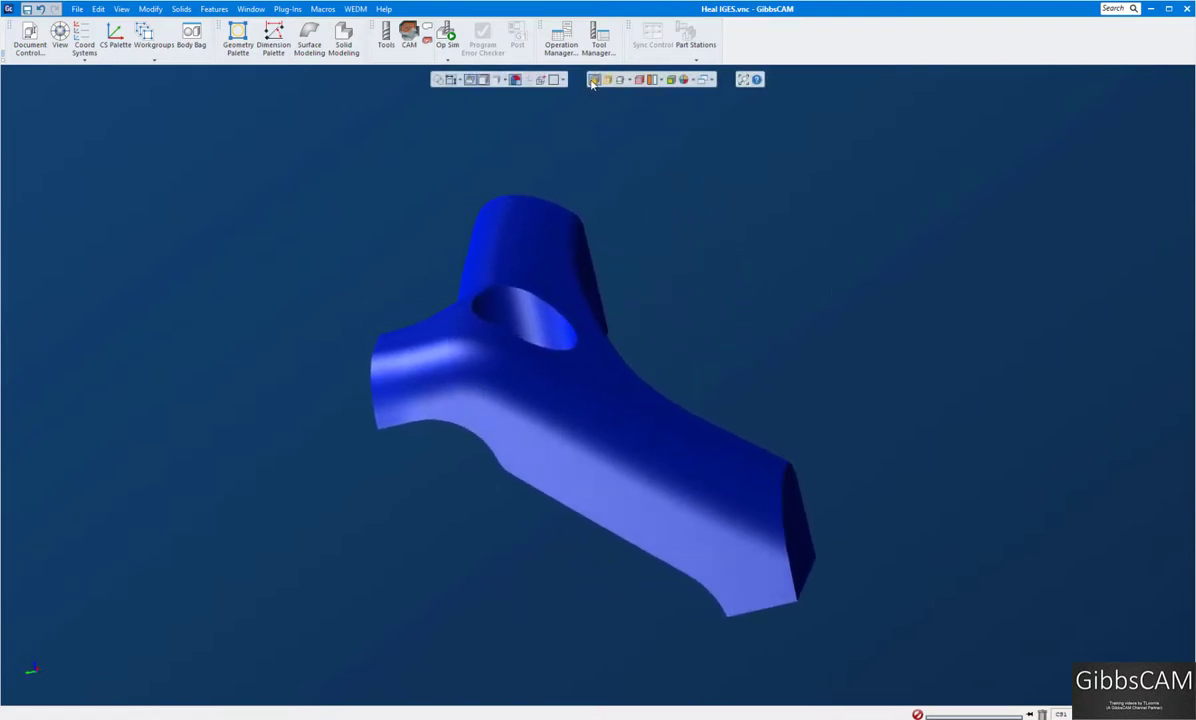
{"action": "left_click", "coordinate": [556, 233]}
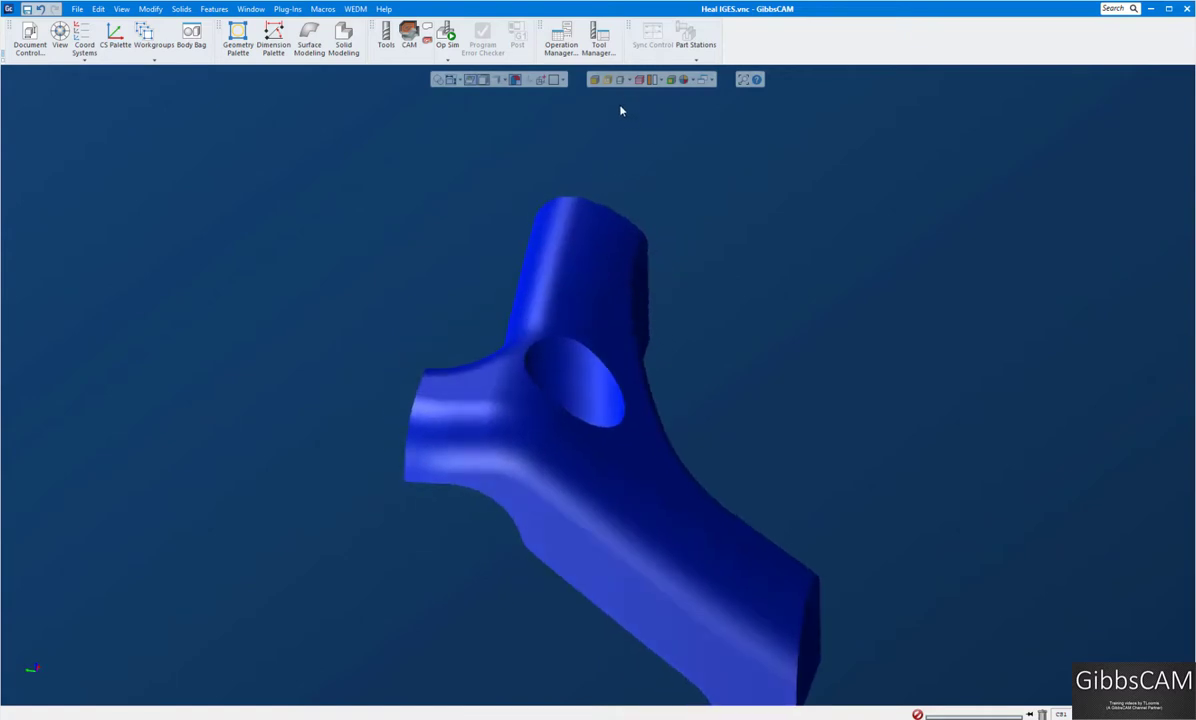
{"action": "left_click", "coordinate": [607, 82]}
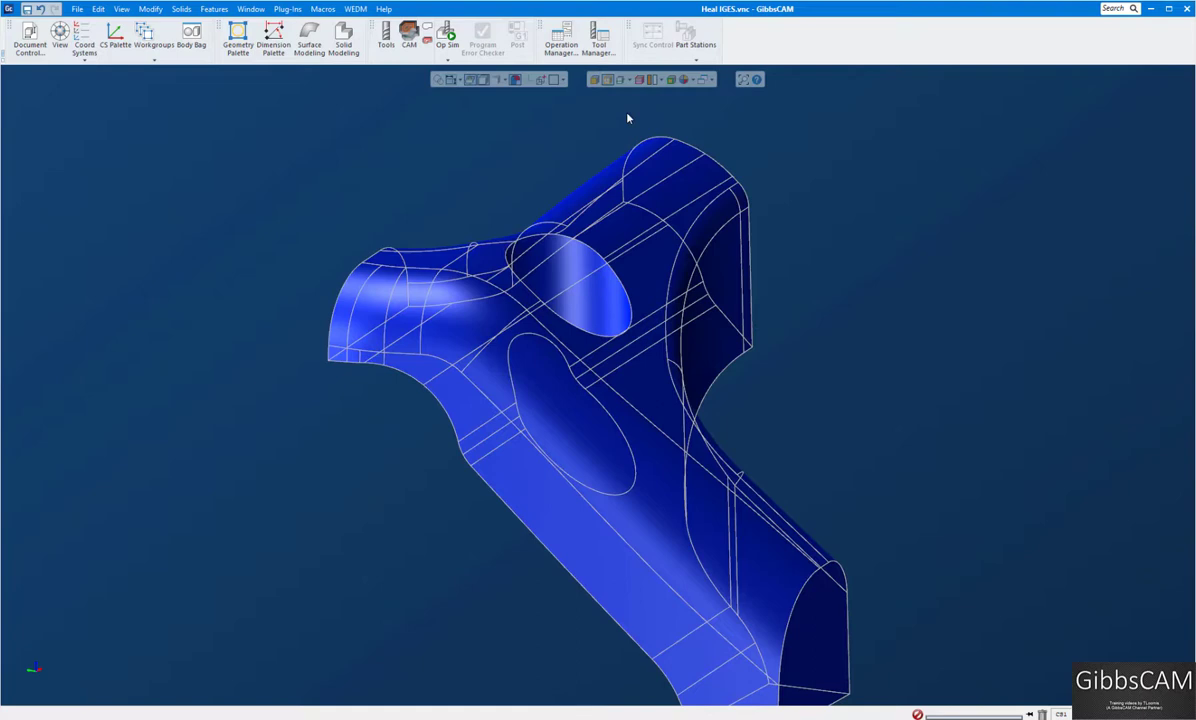
{"action": "left_click", "coordinate": [607, 80]}
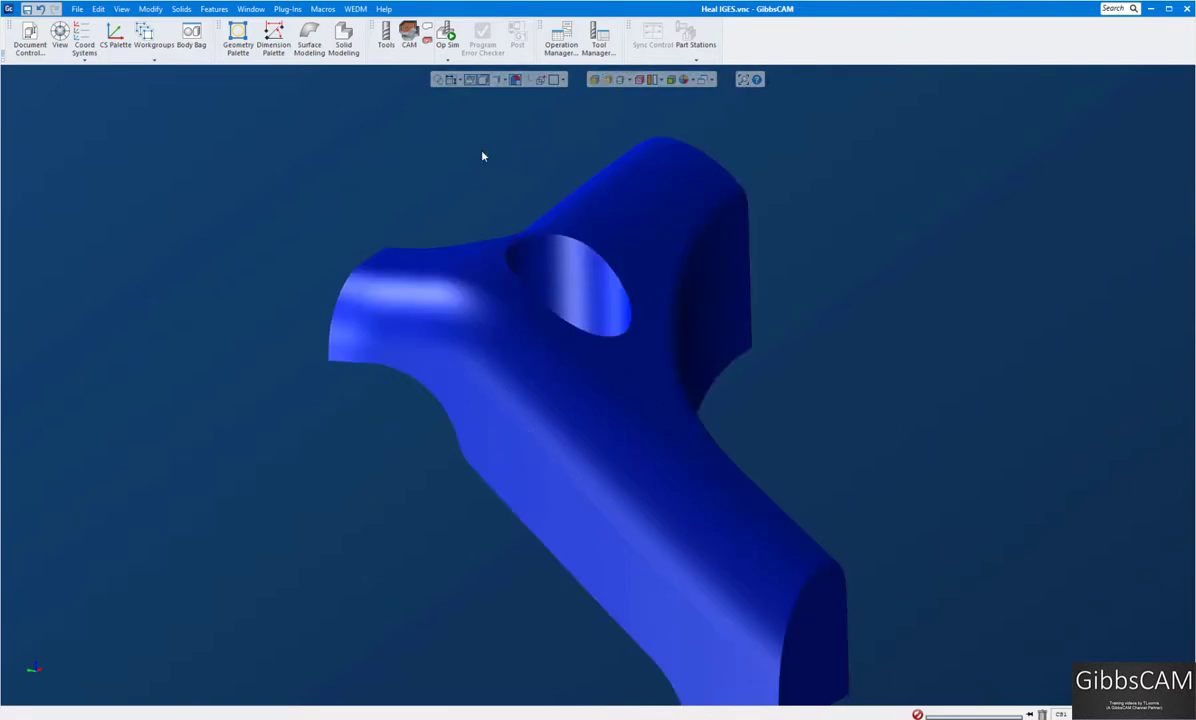
- Open the Stitch Sheets settings for surface modeling, display the model's edges and turn off Show Internal Edges
{"action": "left_click", "coordinate": [305, 47]}
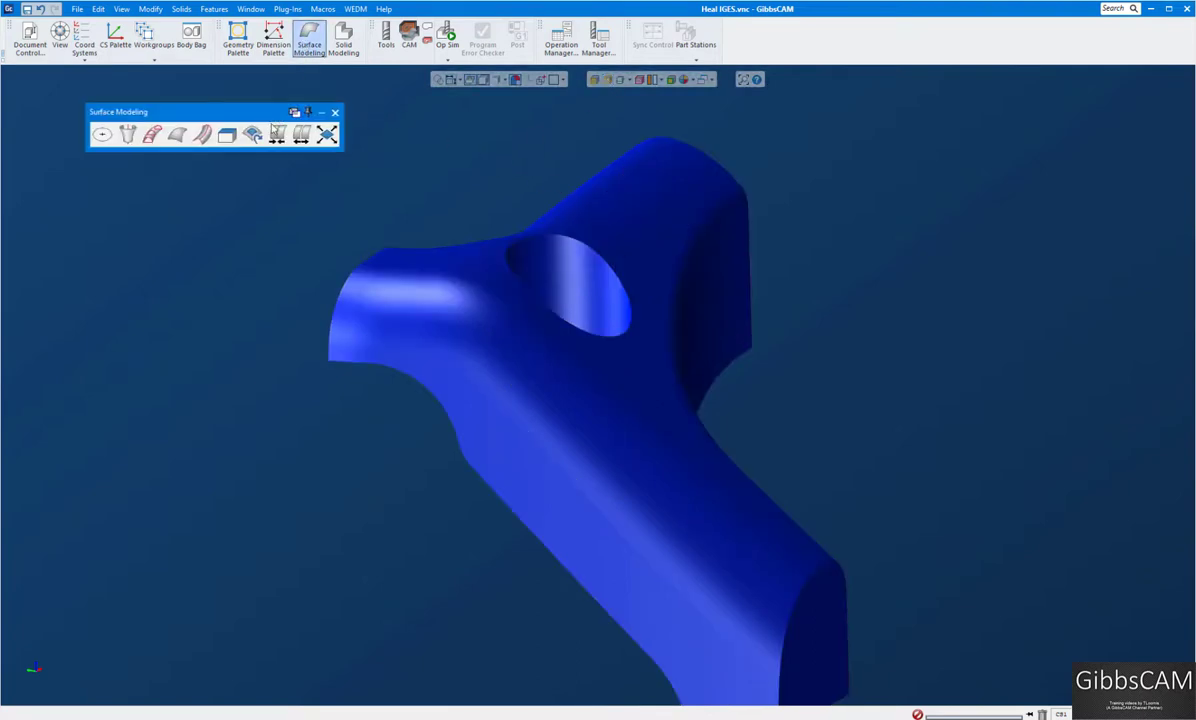
{"action": "left_click_drag", "start_coordinate": [250, 100], "coordinate": [305, 132]}
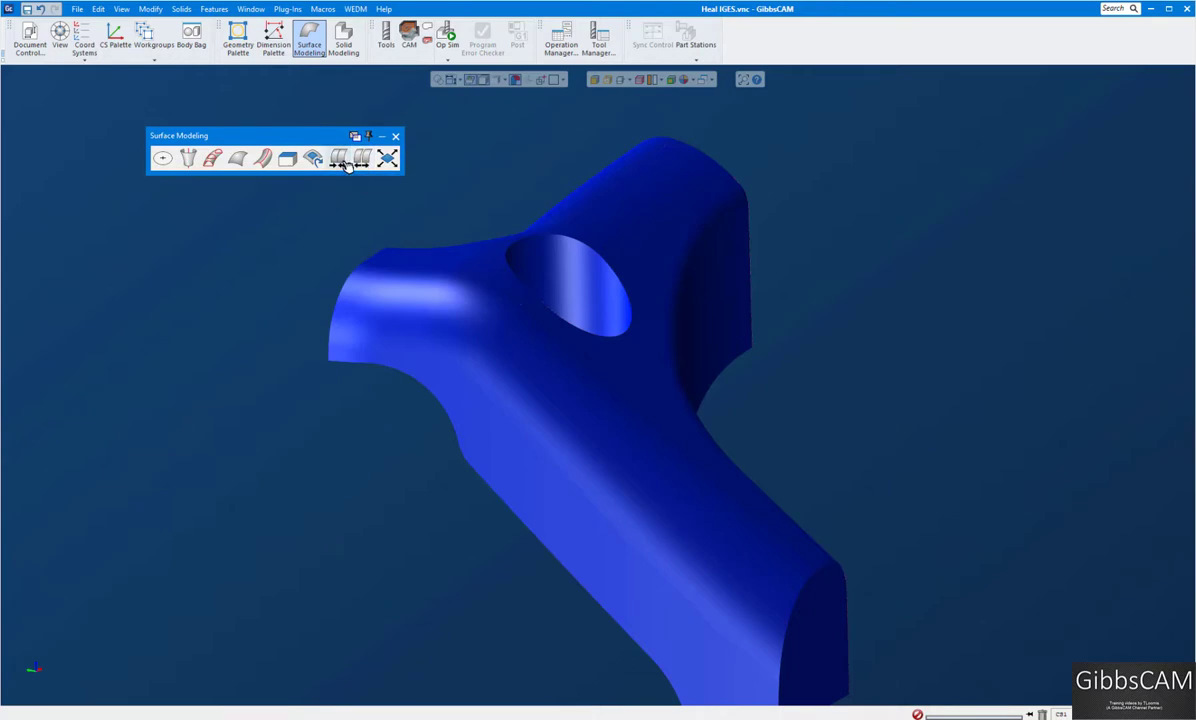
{"action": "left_click", "coordinate": [340, 160]}
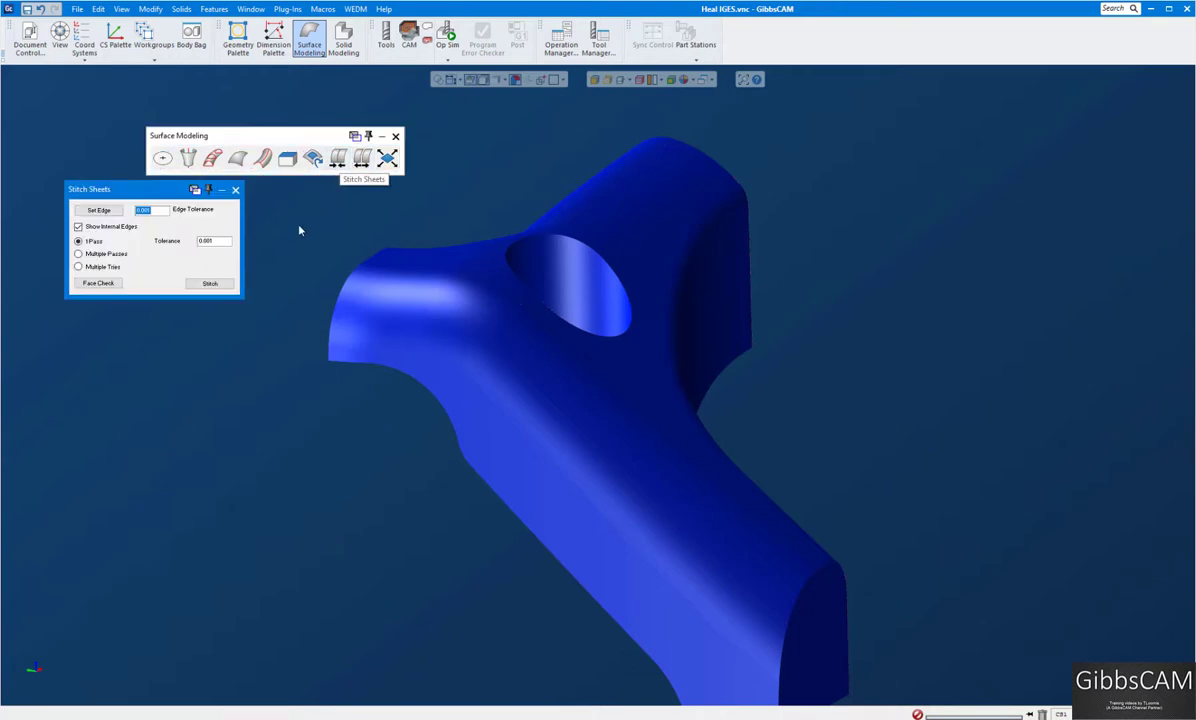
{"action": "left_click_drag", "start_coordinate": [168, 201], "coordinate": [207, 287]}
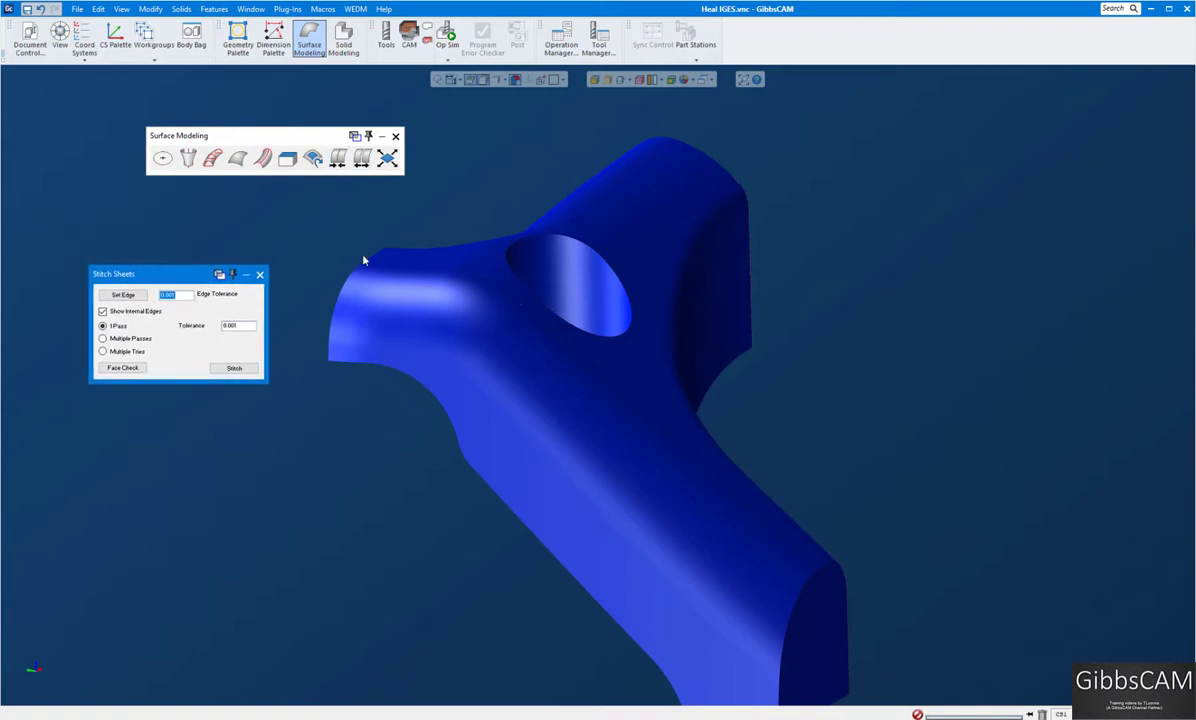
{"action": "left_click", "coordinate": [607, 80]}
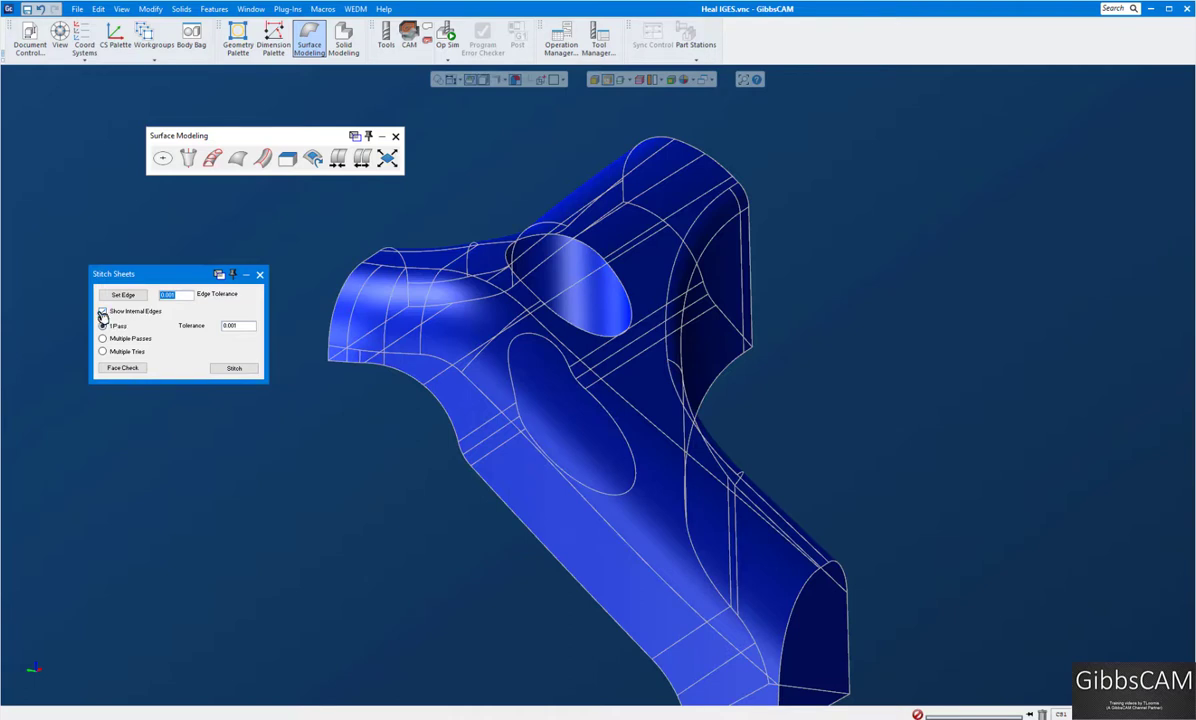
{"action": "left_click", "coordinate": [103, 312]}
- Bag the separate rounded sheet on the part's arm to check that it is loose, and return it to the workspace
{"action": "middle_click_drag", "start_coordinate": [867, 352], "coordinate": [876, 344]}
{"action": "middle_click_drag", "start_coordinate": [834, 275], "coordinate": [834, 275]}
{"action": "double_click", "coordinate": [577, 297]}
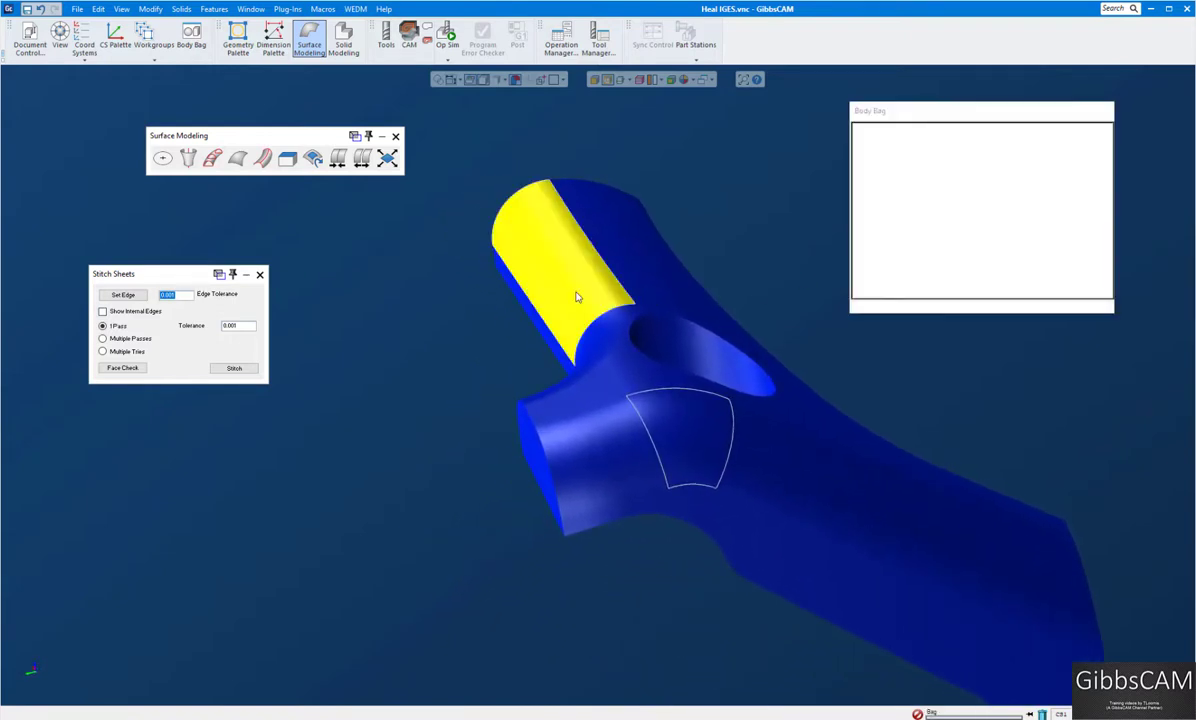
{"action": "left_click", "coordinate": [738, 219]}
{"action": "middle_click_drag", "start_coordinate": [738, 219], "coordinate": [738, 219]}
{"action": "double_click", "coordinate": [895, 158]}
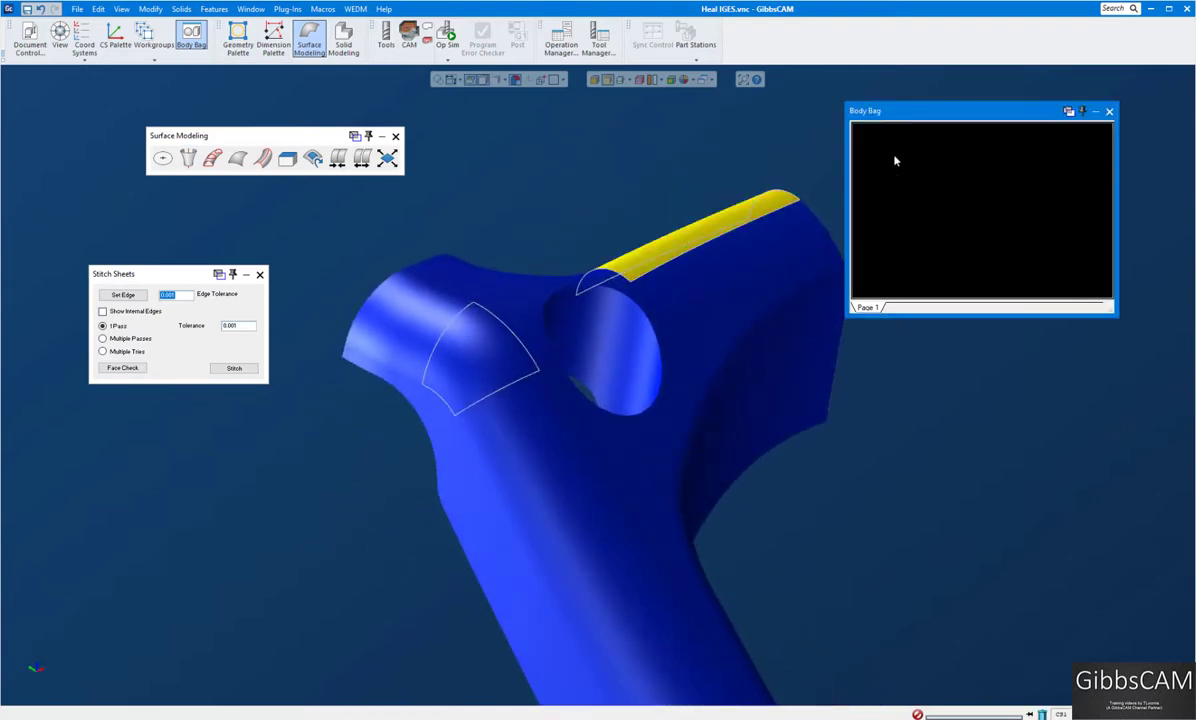
- Stitch the separate rounded sheet on the arm to the main sheet body in one pass with 0.001 tolerance
{"action": "left_click", "coordinate": [765, 172]}
{"action": "middle_click_drag", "start_coordinate": [765, 172], "coordinate": [765, 172]}
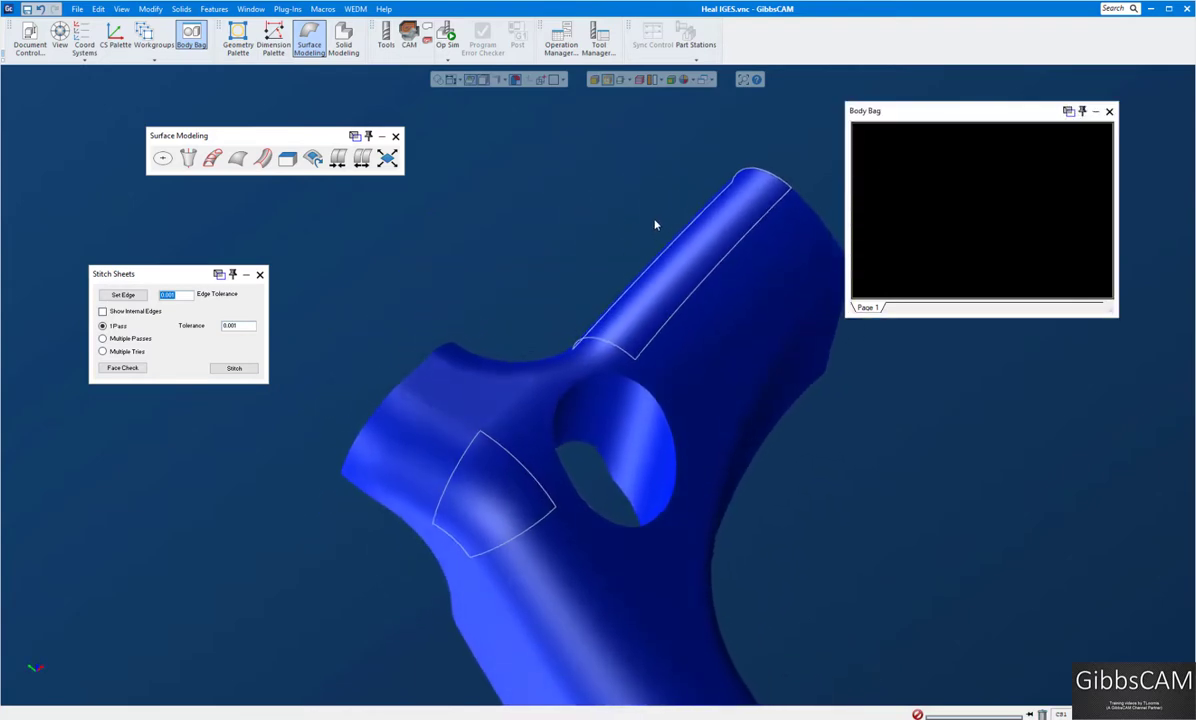
{"action": "middle_click_drag", "start_coordinate": [630, 207], "coordinate": [630, 207]}
{"action": "key", "text": "Down"}
{"action": "key", "text": "Down"}
{"action": "key", "text": "Down"}
{"action": "key", "text": "Down"}
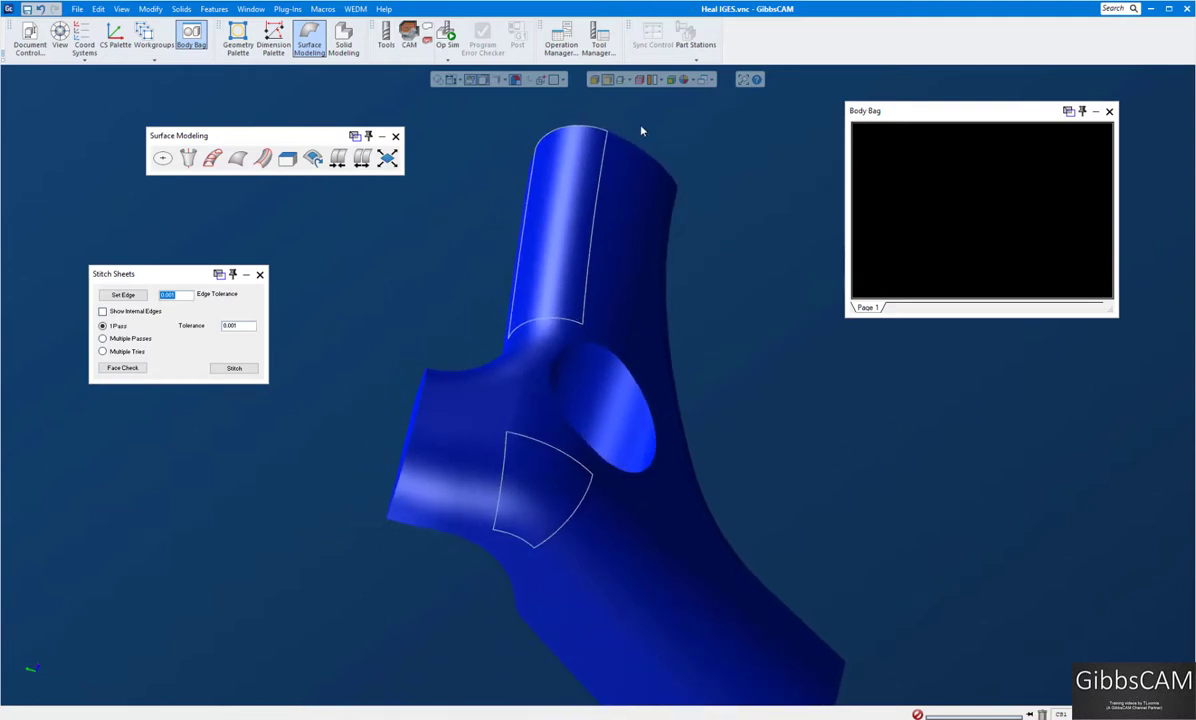
{"action": "left_click", "coordinate": [619, 234]}
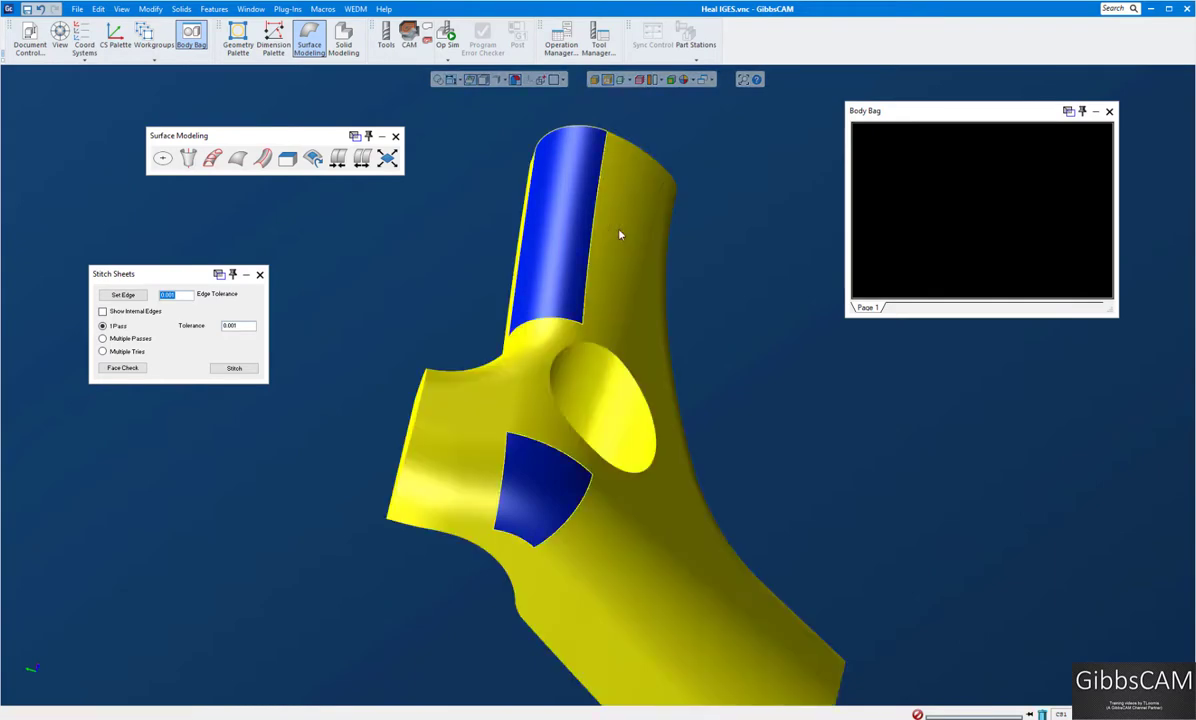
{"action": "middle_click_drag", "start_coordinate": [742, 302], "coordinate": [740, 302]}
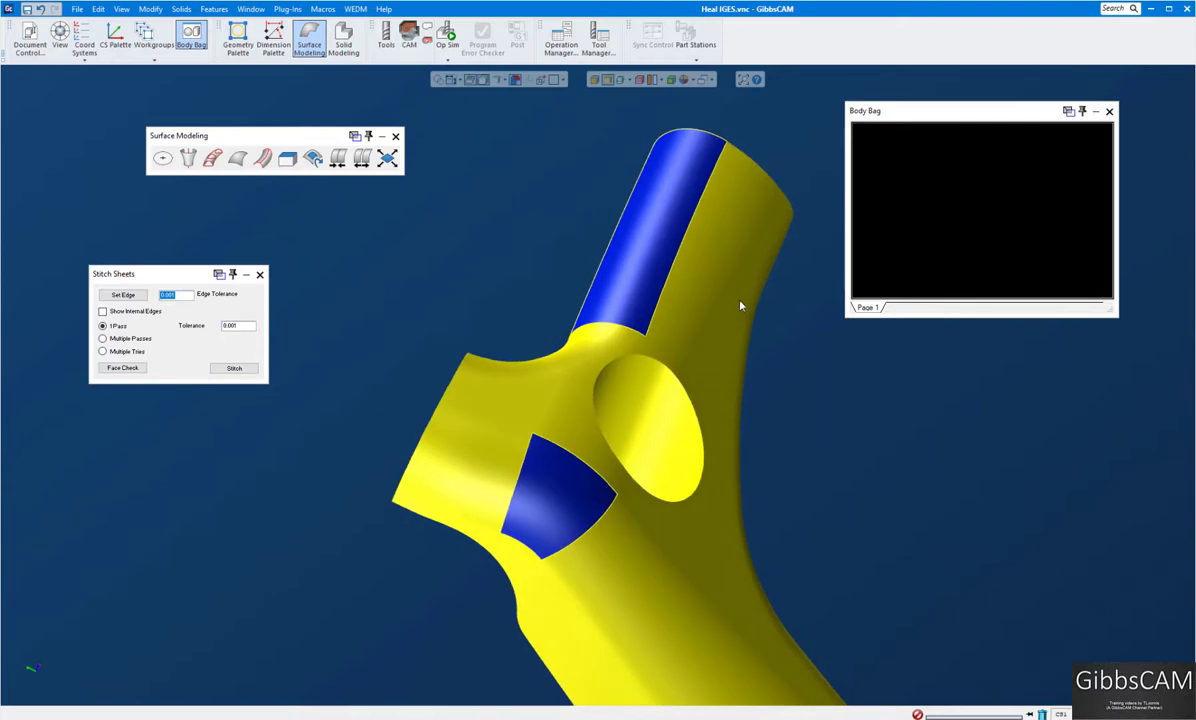
{"action": "left_click", "coordinate": [652, 274], "text": "shift"}
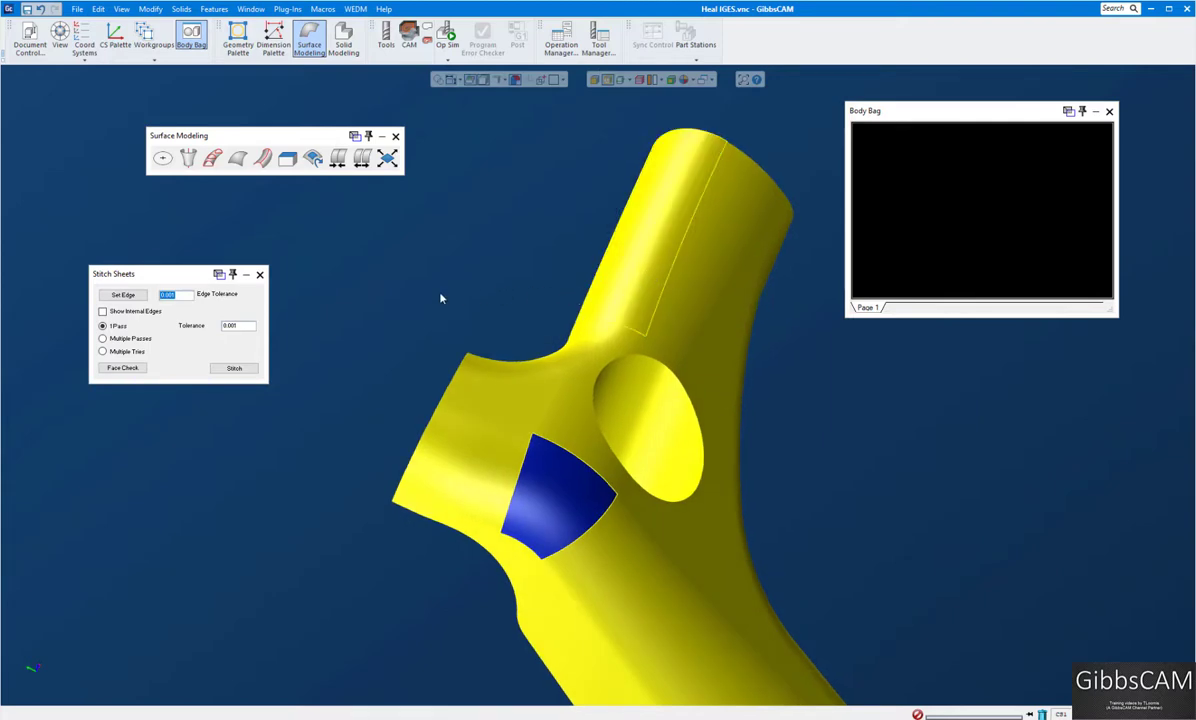
{"action": "left_click", "coordinate": [235, 369]}
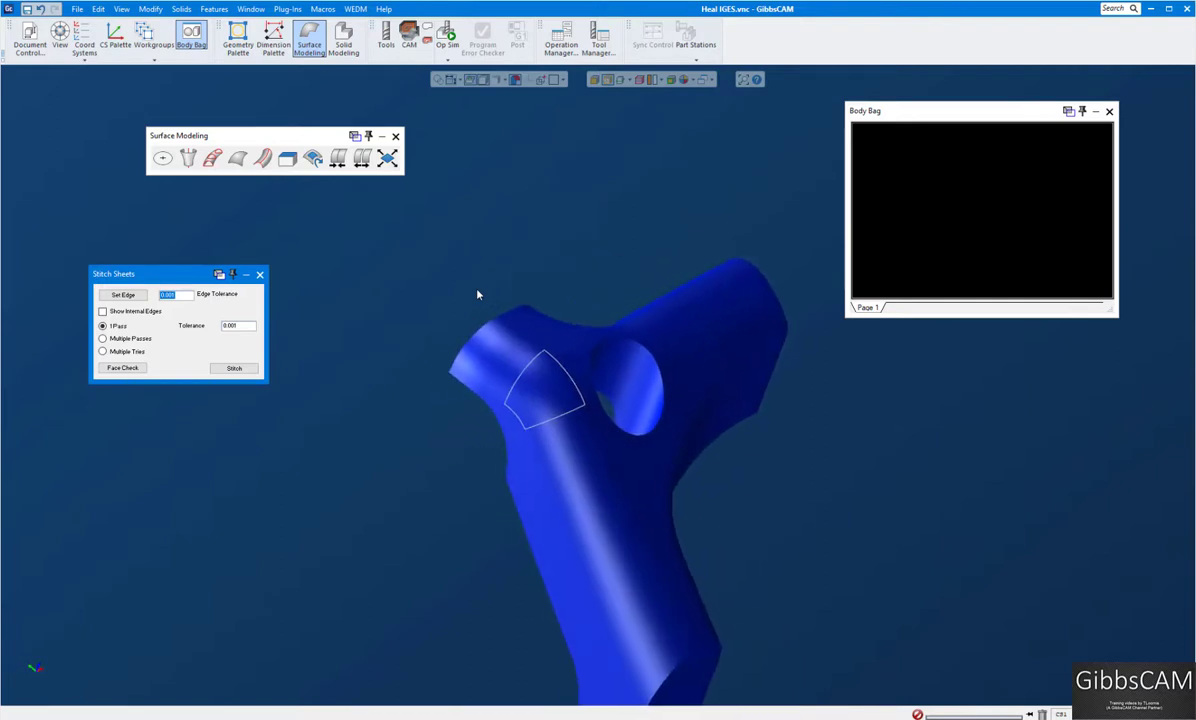
- Stitch the remaining corner patch to the main sheet body to make a solid, and close the Body Bag
{"action": "key", "text": "Right"}
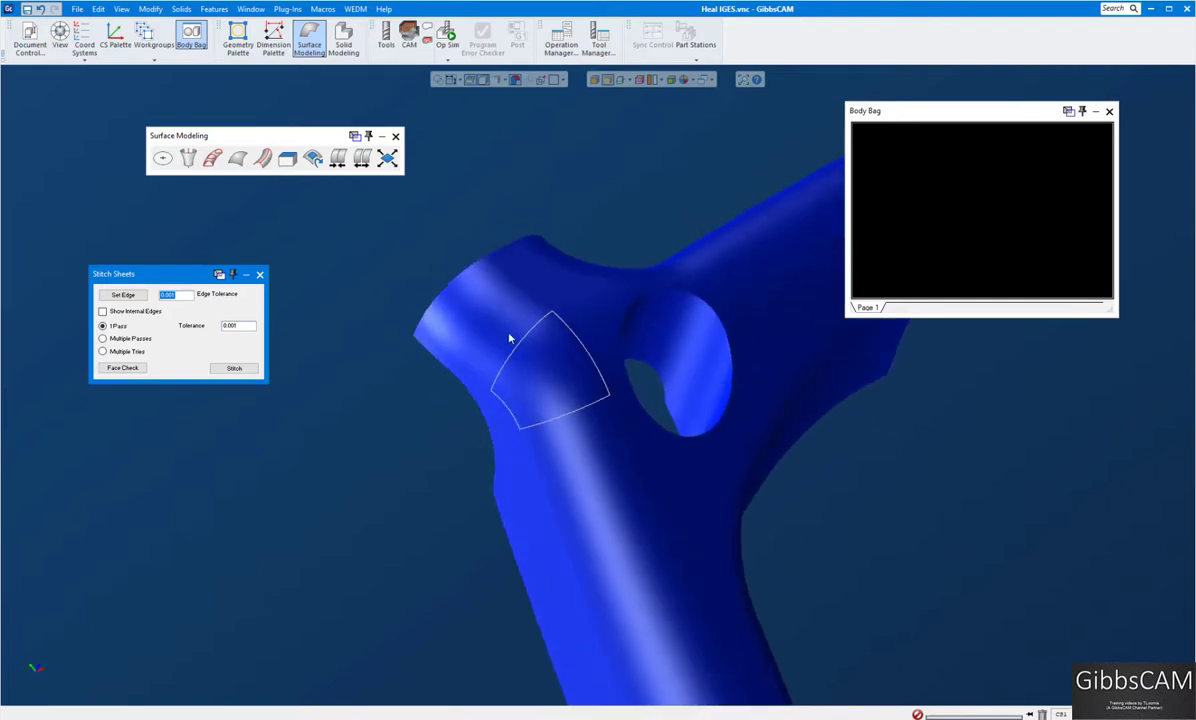
{"action": "left_click", "coordinate": [509, 337]}
{"action": "left_click", "coordinate": [546, 378], "text": "shift"}
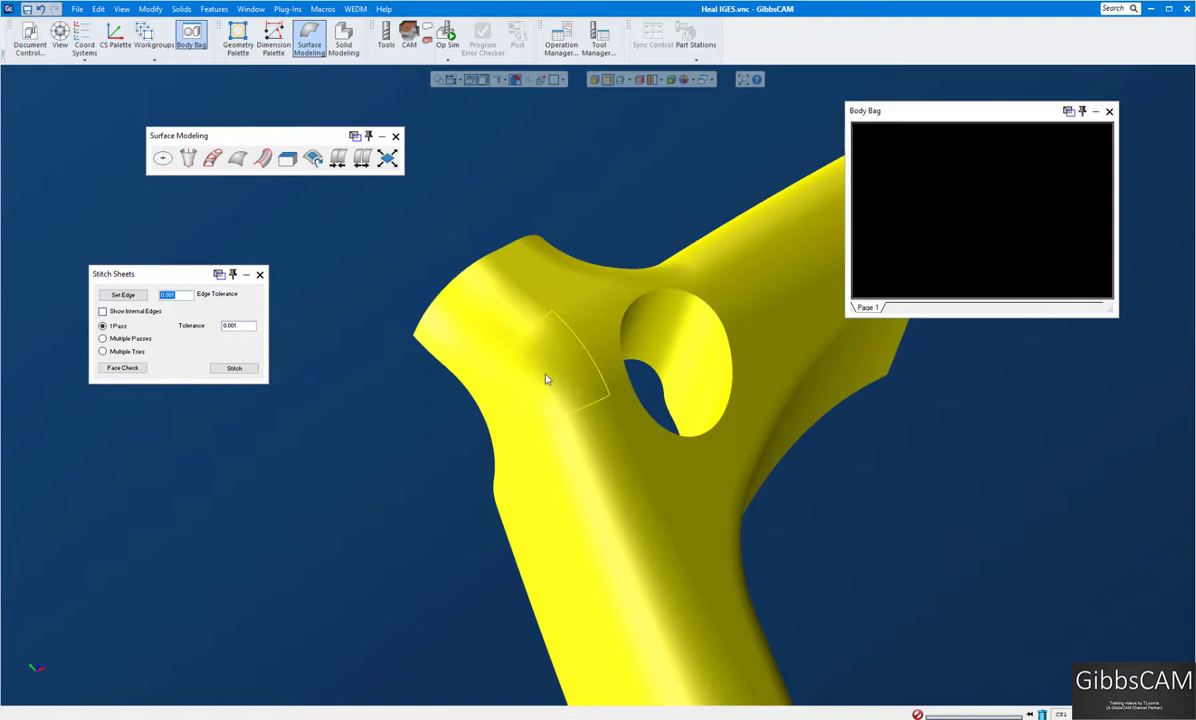
{"action": "left_click", "coordinate": [236, 368]}
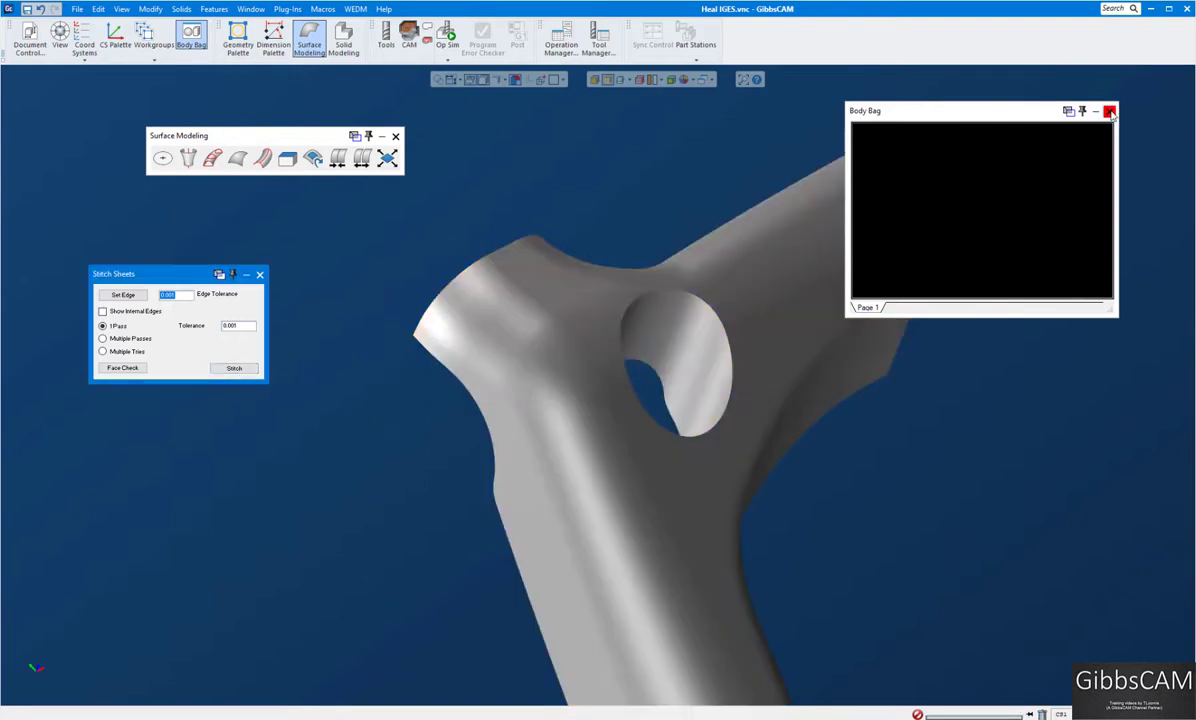
{"action": "left_click", "coordinate": [1110, 112]}
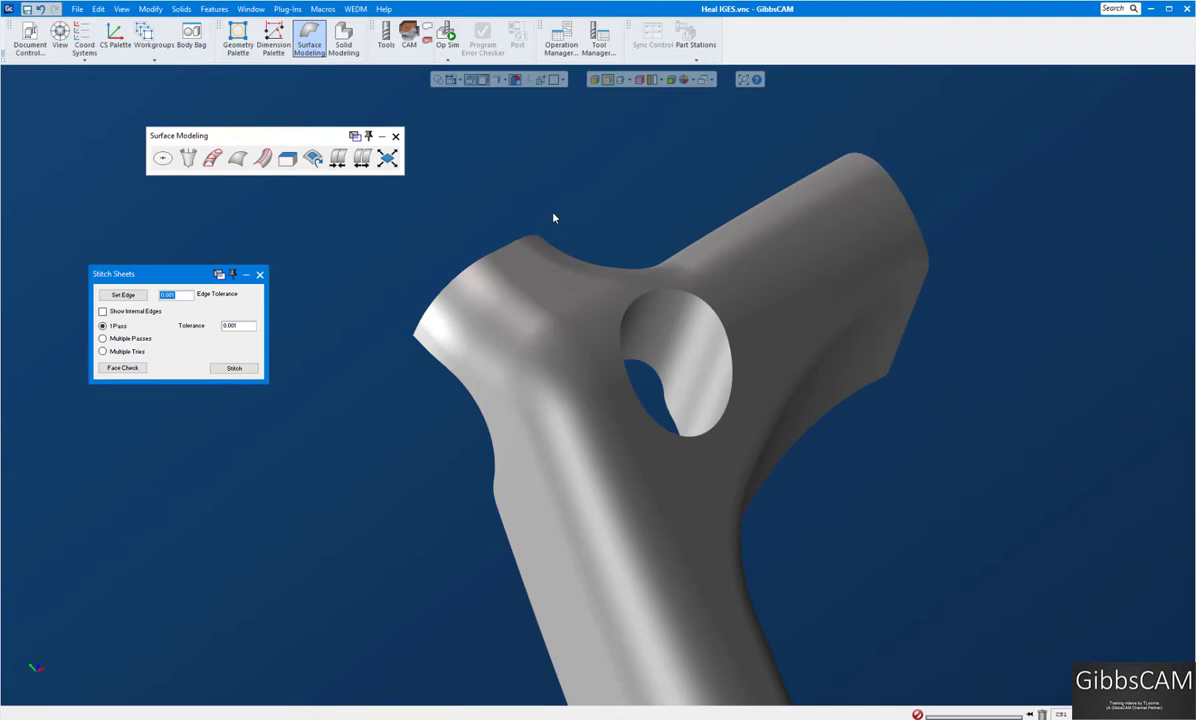
- Examine the stitched solid from all sides, including its underside and the through hole
{"action": "left_click", "coordinate": [555, 218]}
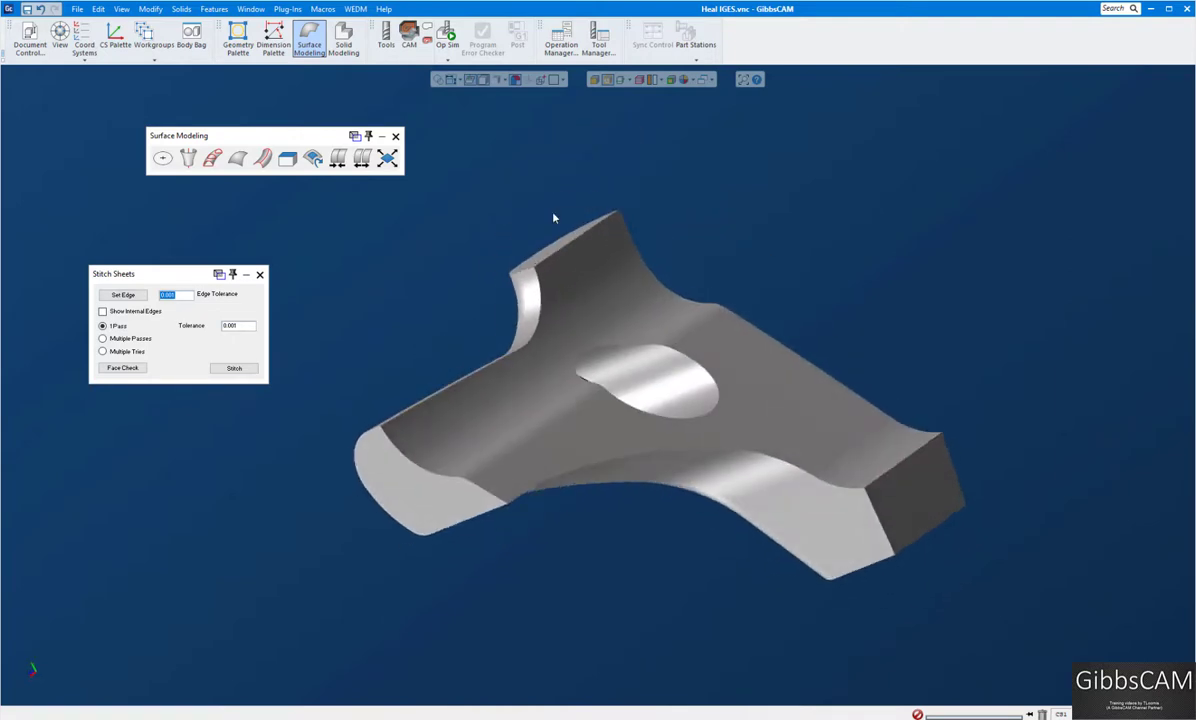
{"action": "key", "text": "Down"}
{"action": "key", "text": "Down"}
{"action": "key", "text": "Down"}
{"action": "key", "text": "Down"}
{"action": "key", "text": "Down"}
{"action": "key", "text": "Down"}
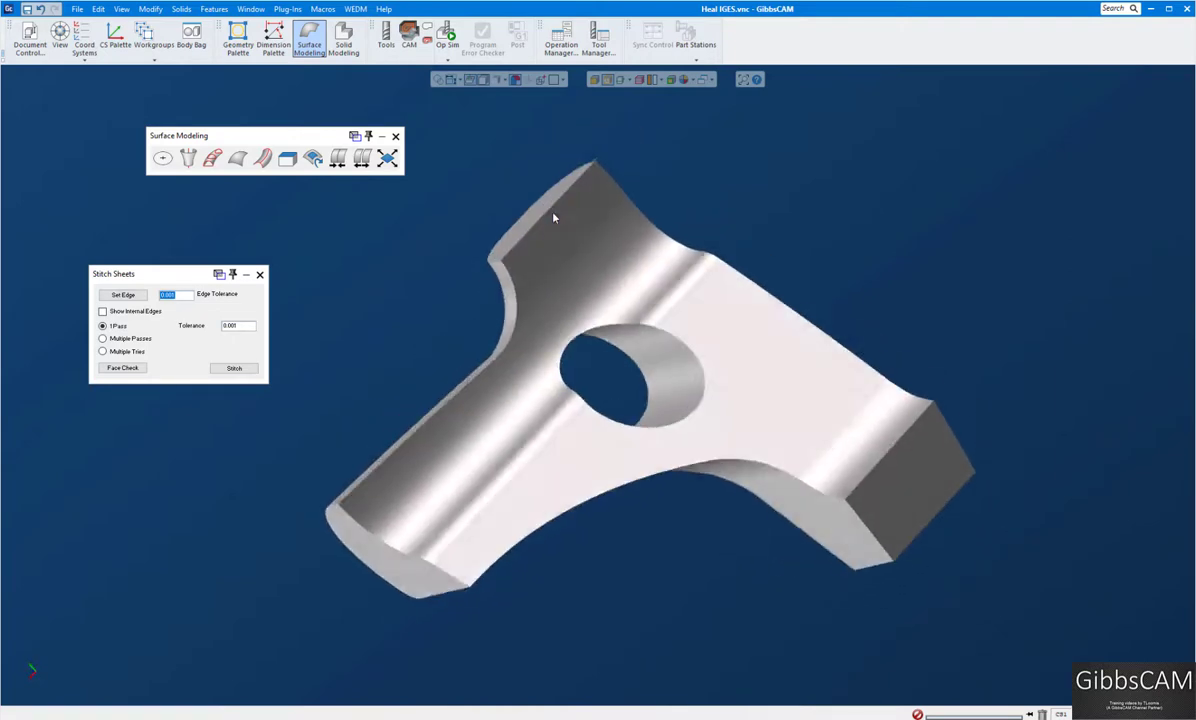
{"action": "key", "text": "Down"}
{"action": "key", "text": "Down"}
{"action": "key", "text": "Down"}
{"action": "key", "text": "Down"}
{"action": "key", "text": "Down"}
{"action": "key", "text": "Down"}
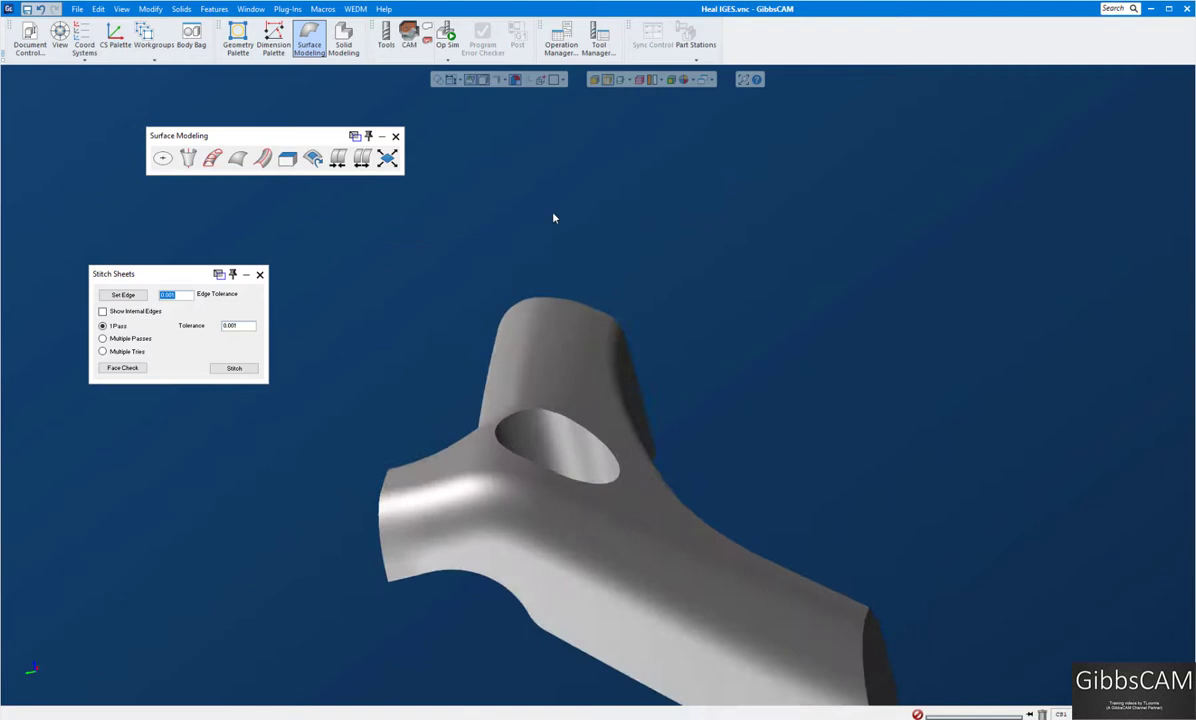
{"action": "key", "text": "Down"}
{"action": "key", "text": "Down"}
{"action": "key", "text": "Down"}
{"action": "key", "text": "Down"}
{"action": "key", "text": "Down"}
{"action": "key", "text": "Down"}
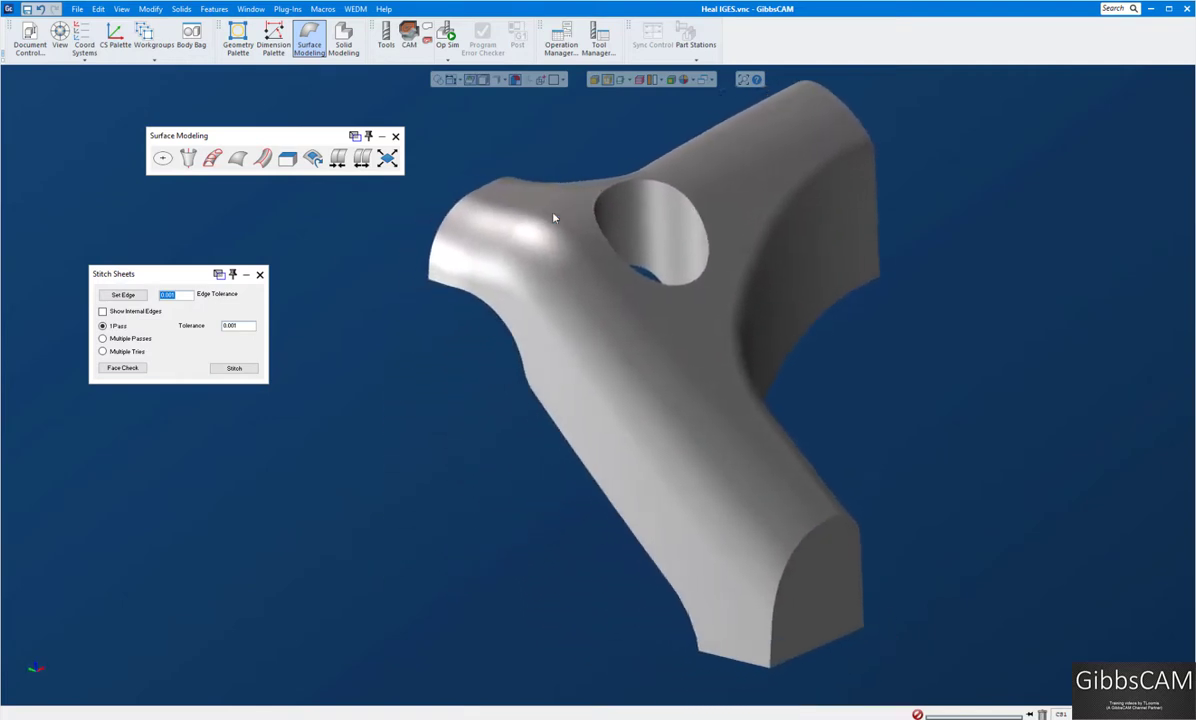
- Inspect the stitched corner blend beside the hole up close for surface quality
{"action": "scroll", "coordinate": [555, 217], "scroll_direction": "up", "scroll_amount": 2}
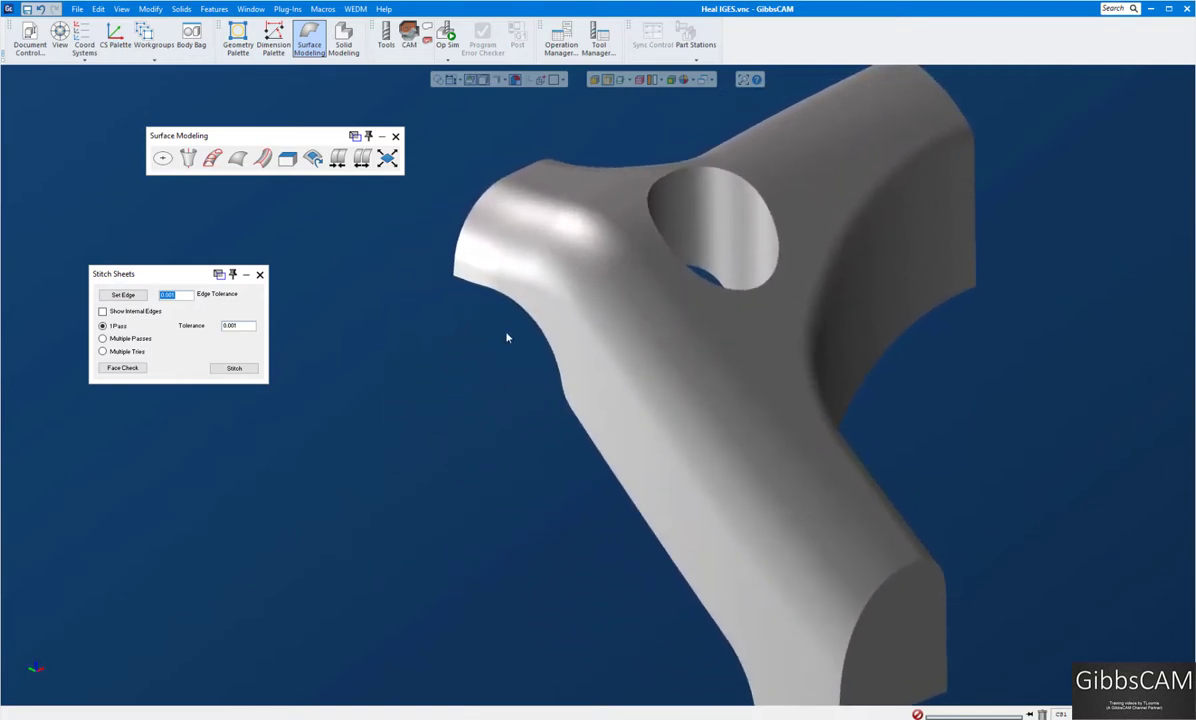
{"action": "scroll", "coordinate": [545, 312], "scroll_direction": "up", "scroll_amount": 1}
{"action": "scroll", "coordinate": [541, 314], "scroll_direction": "down", "scroll_amount": 1}
{"action": "scroll", "coordinate": [316, 324], "scroll_direction": "up", "scroll_amount": 1}
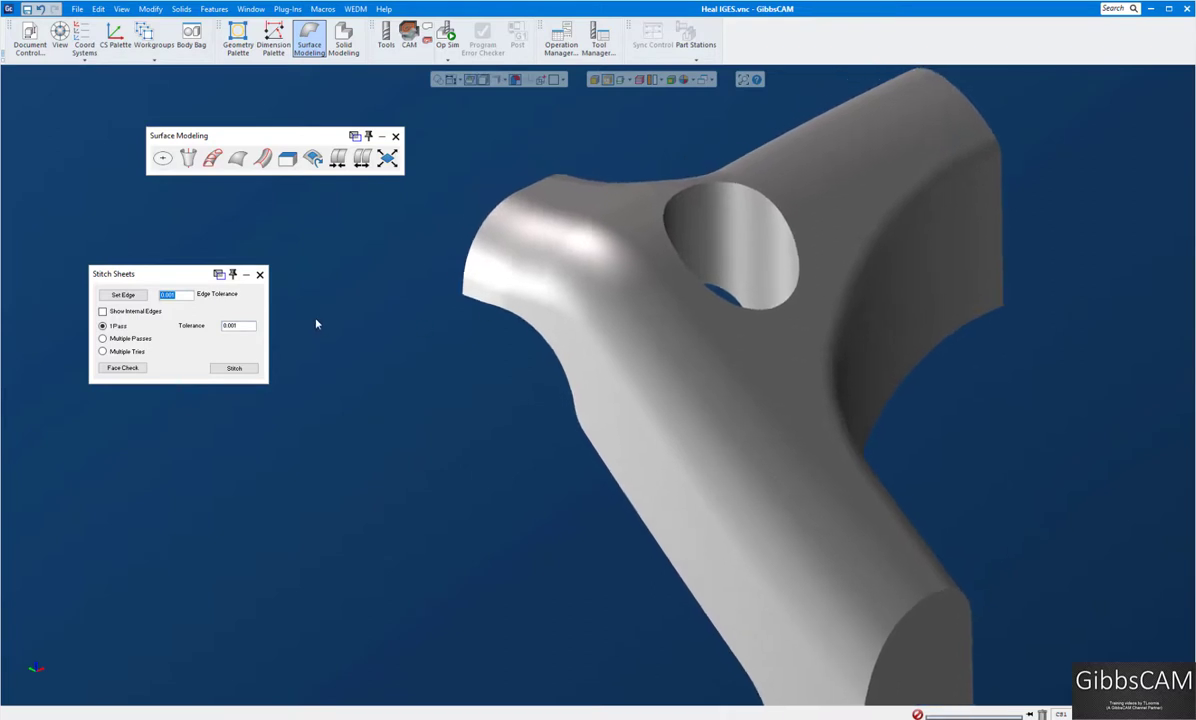
{"action": "scroll", "coordinate": [316, 324], "scroll_direction": "up", "scroll_amount": 1}
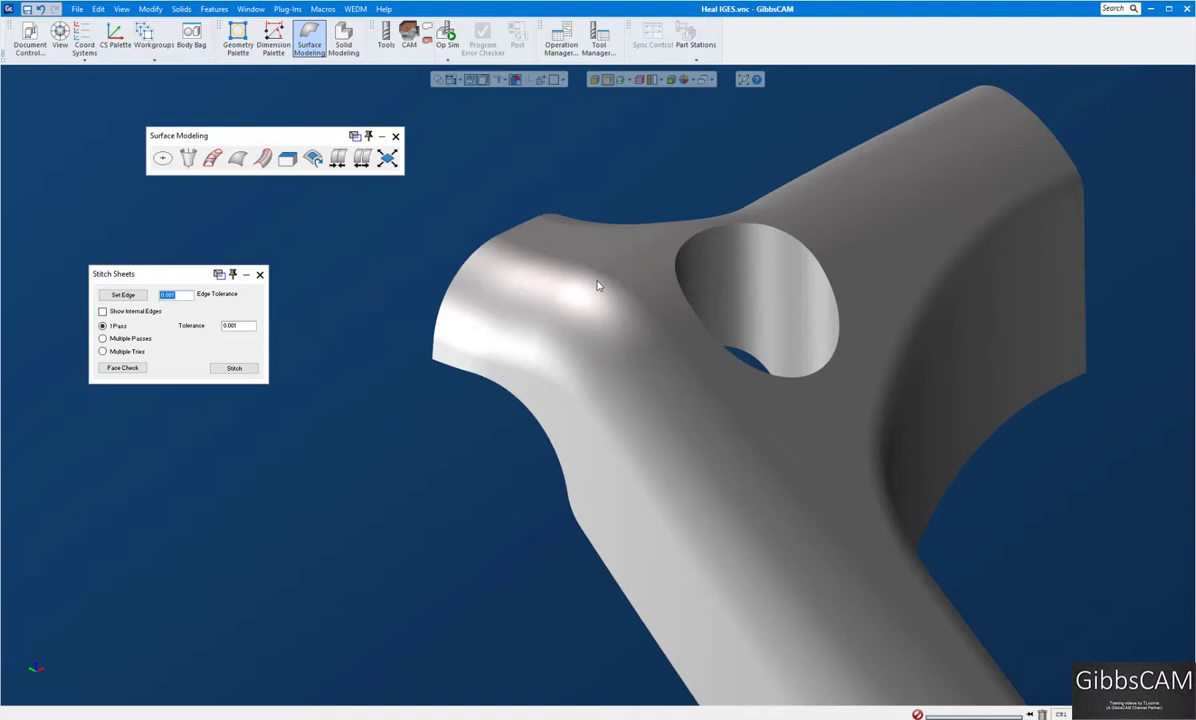
{"action": "scroll", "coordinate": [599, 298], "scroll_direction": "down", "scroll_amount": 2}
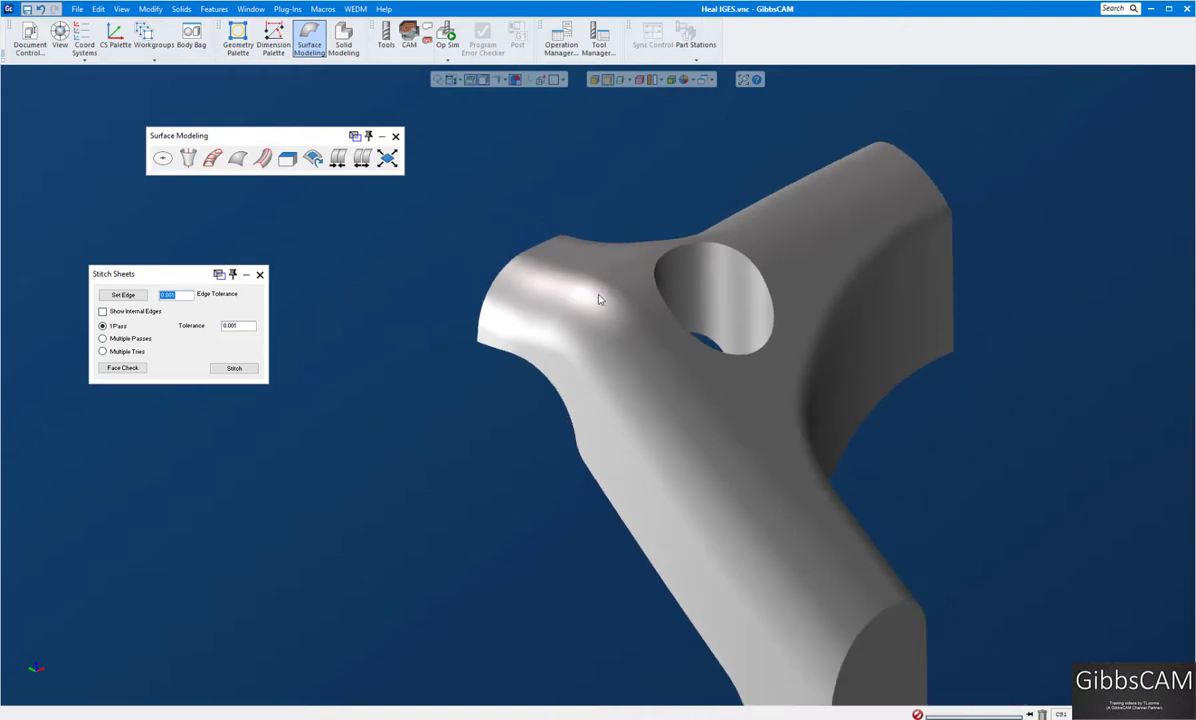
{"action": "middle_click_drag", "start_coordinate": [599, 298], "coordinate": [599, 299]}
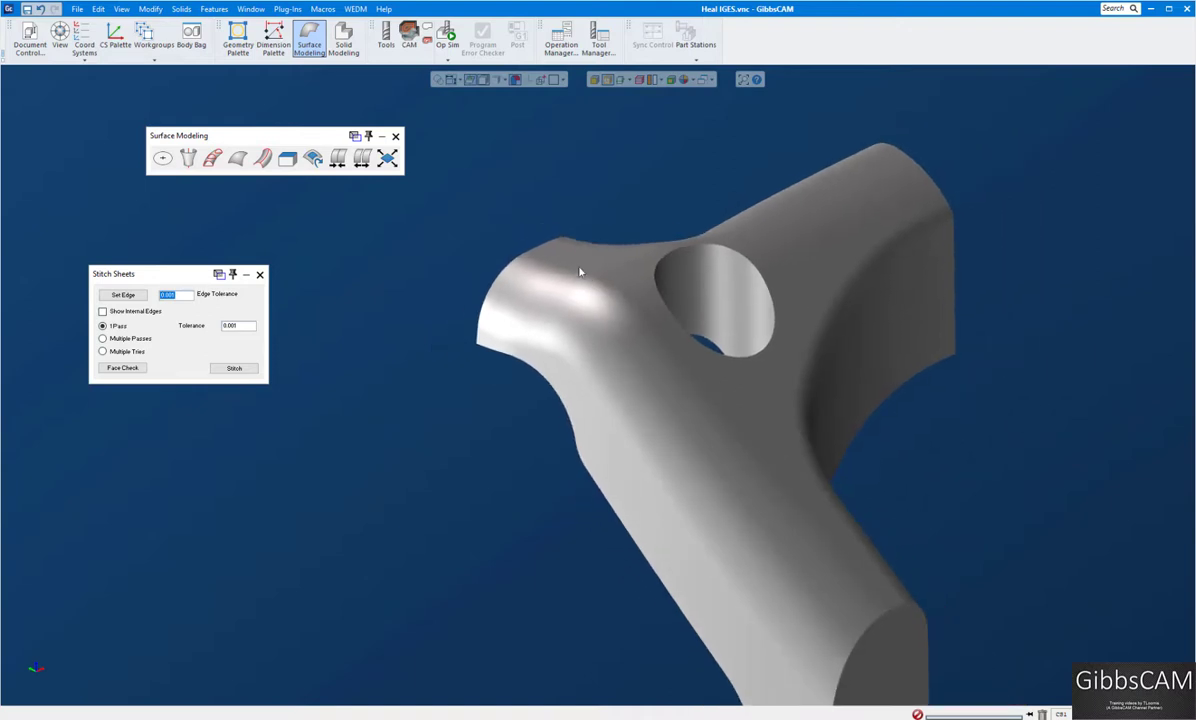
{"action": "scroll", "coordinate": [605, 297], "scroll_direction": "up", "scroll_amount": 3}
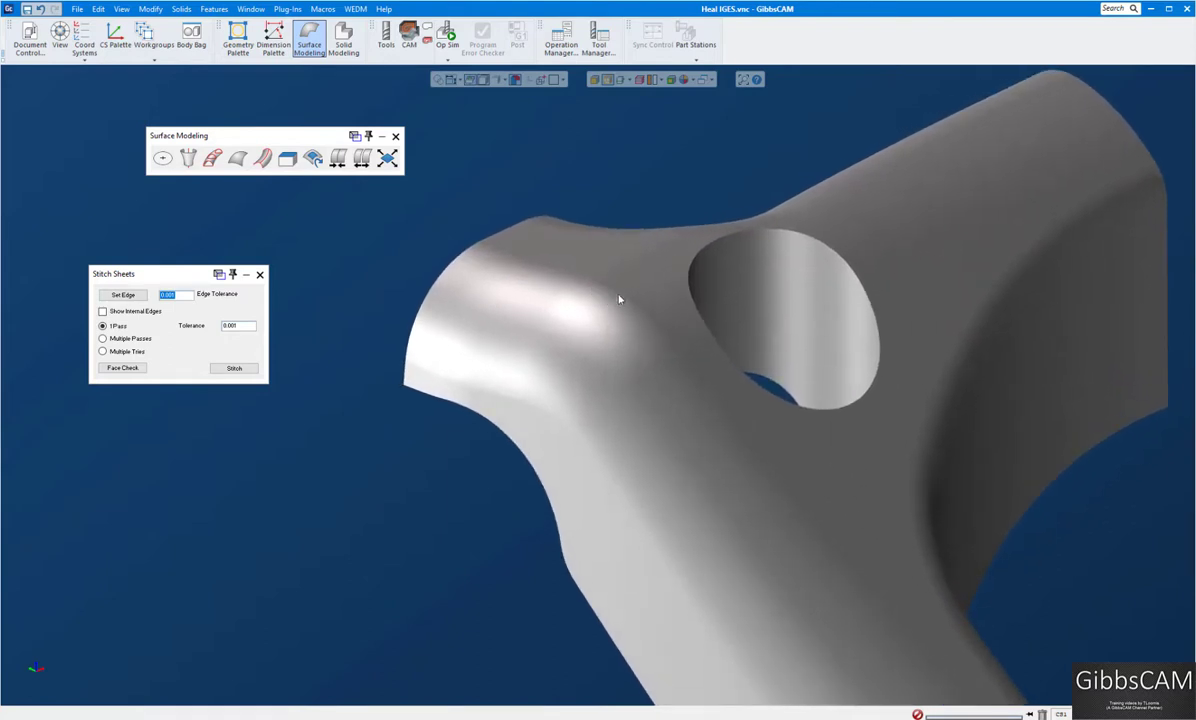
{"action": "scroll", "coordinate": [576, 290], "scroll_direction": "down", "scroll_amount": 4}
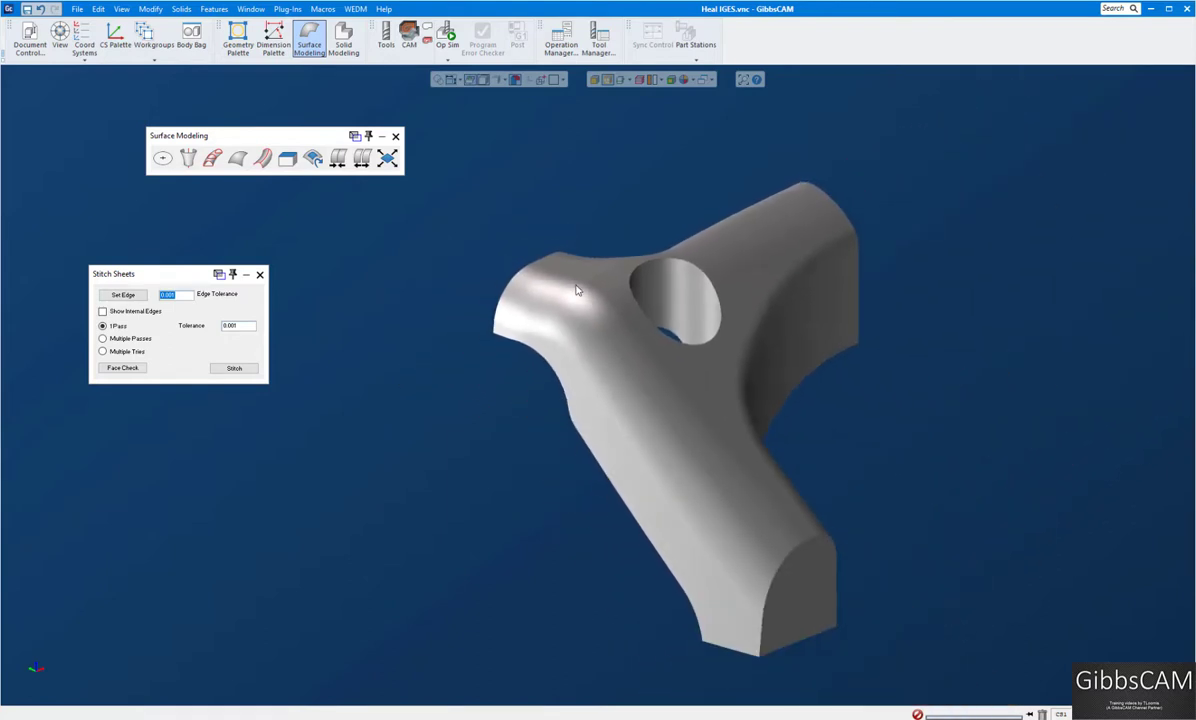
{"action": "middle_click_drag", "start_coordinate": [576, 287], "coordinate": [576, 287]}
{"action": "scroll", "coordinate": [576, 290], "scroll_direction": "up", "scroll_amount": 3}
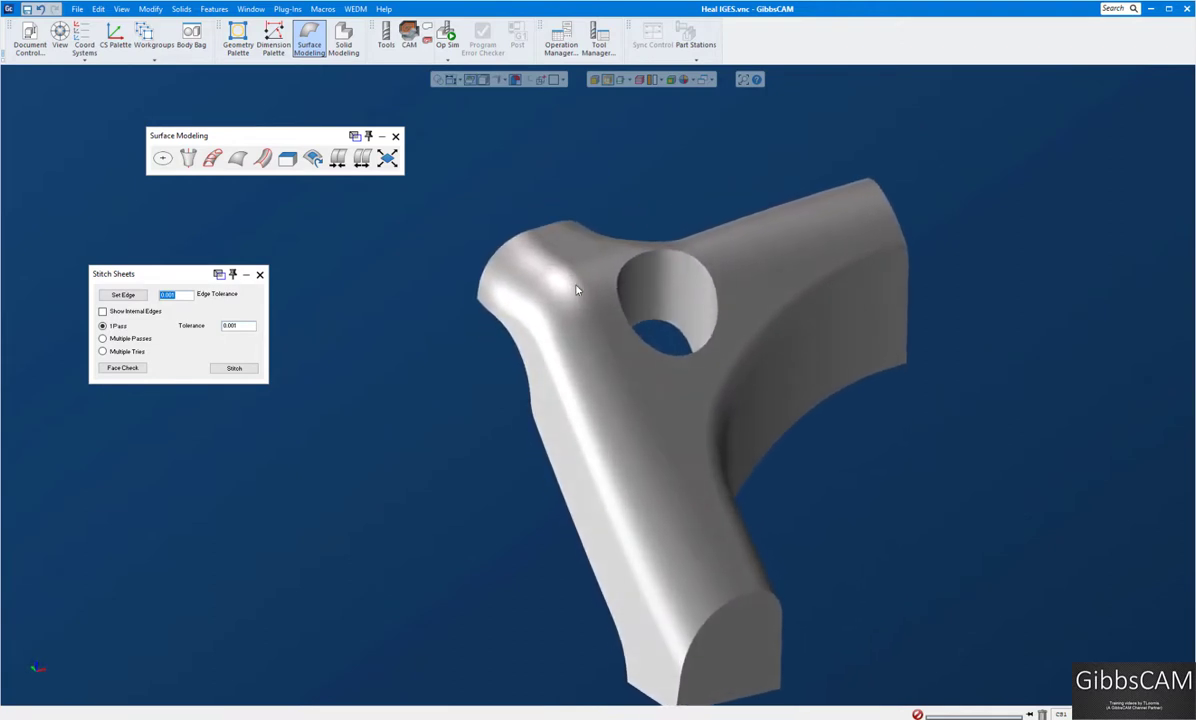
{"action": "middle_click_drag", "start_coordinate": [576, 290], "coordinate": [562, 180]}
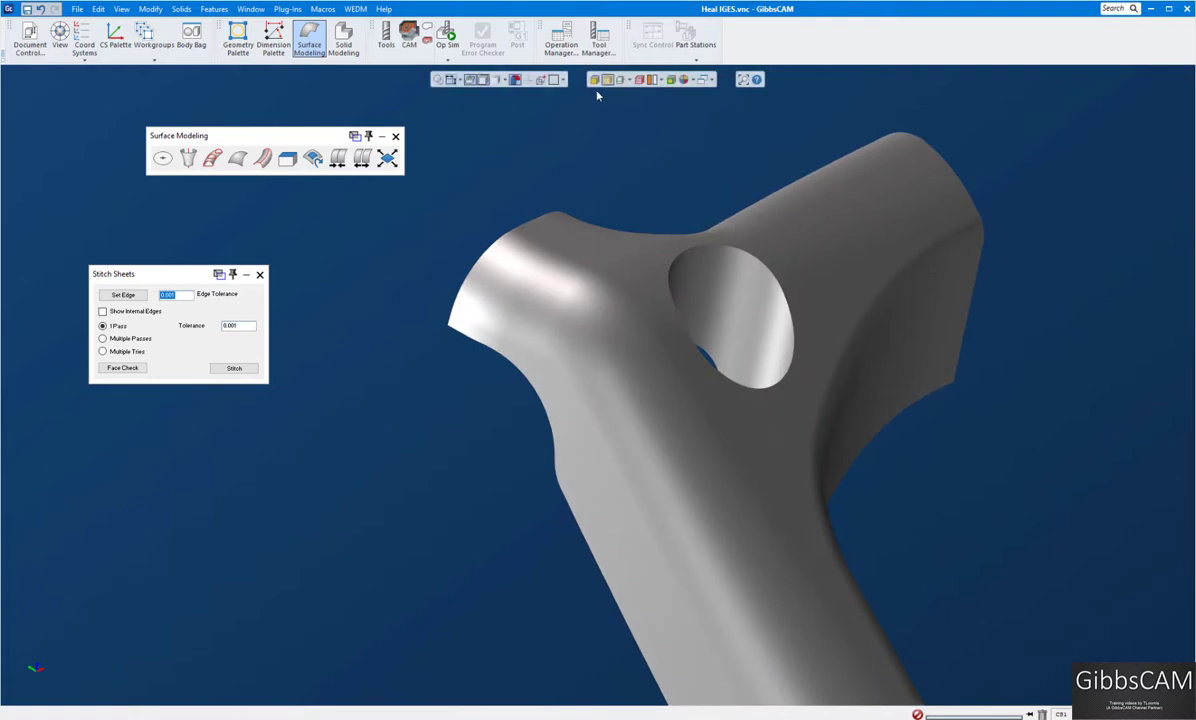
- Turn on face selection and check the long rounded face running around the corner and along the arm
{"action": "left_click", "coordinate": [595, 81]}
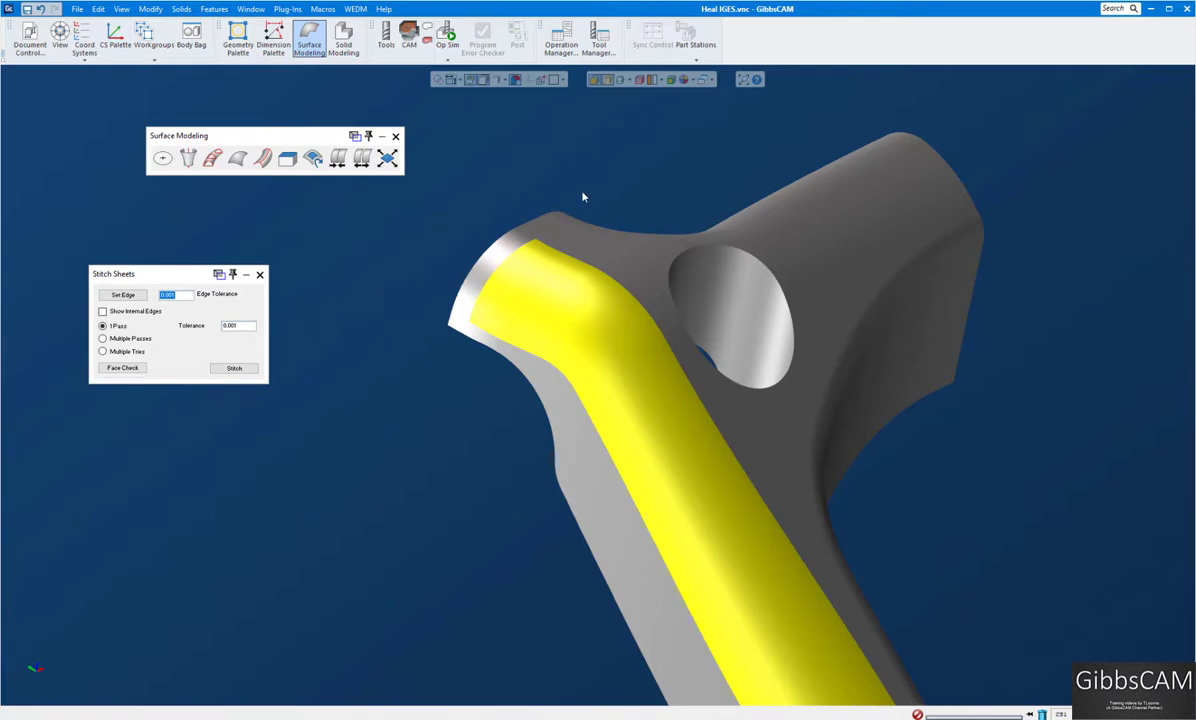
{"action": "scroll", "coordinate": [582, 195], "scroll_direction": "down", "scroll_amount": 5}
{"action": "middle_click_drag", "start_coordinate": [590, 231], "coordinate": [590, 231]}
{"action": "key", "text": "Left"}
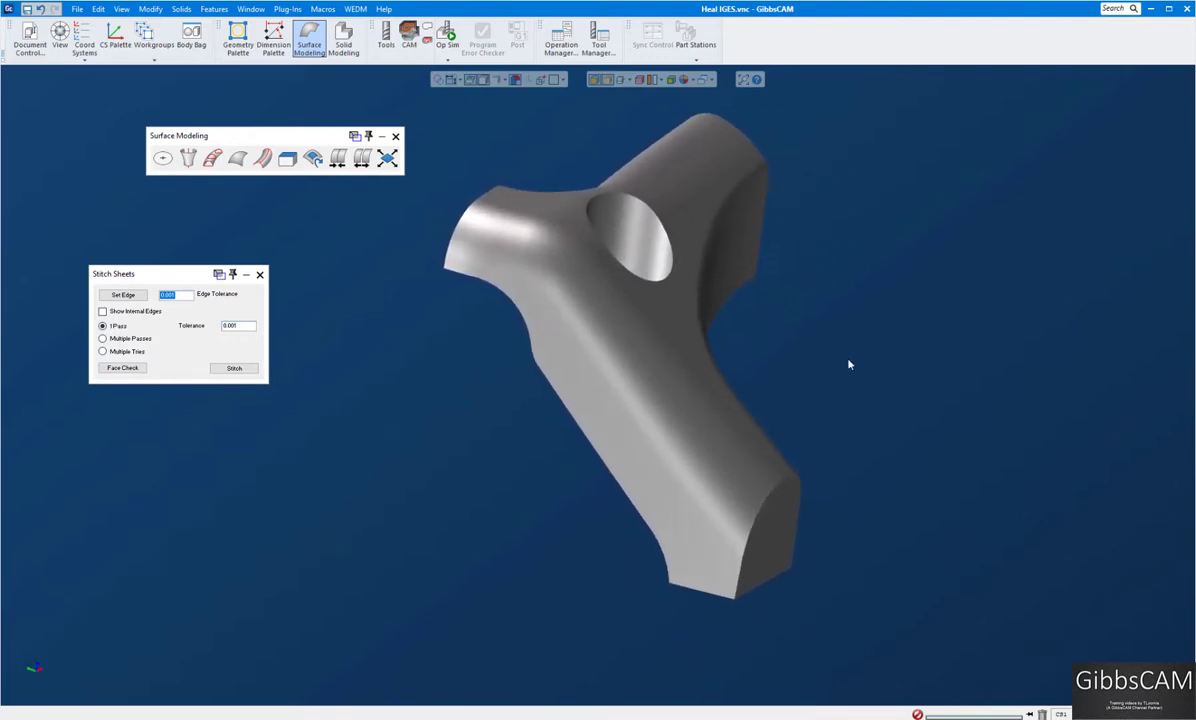